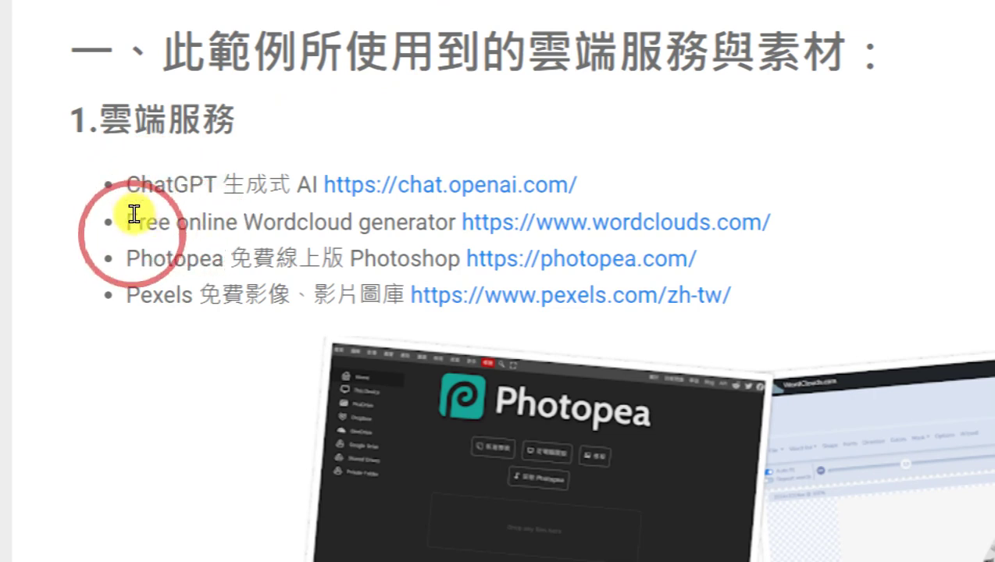
Step: Review the tutorial's list of cloud services and its section on collecting word cloud keywords with ChatGPT
{"action": "left_click_drag", "start_coordinate": [128, 222], "coordinate": [451, 219]}
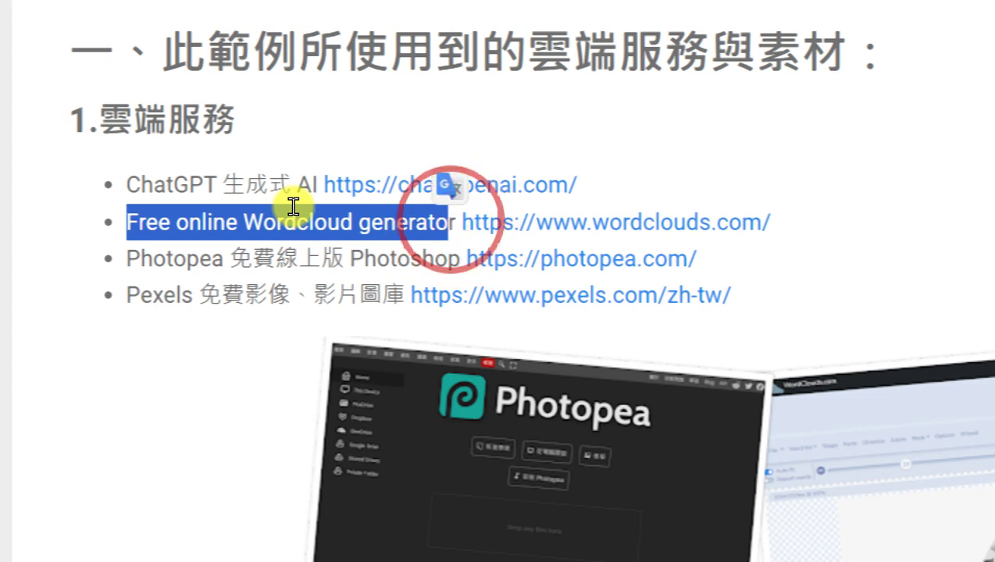
{"action": "left_click", "coordinate": [293, 206]}
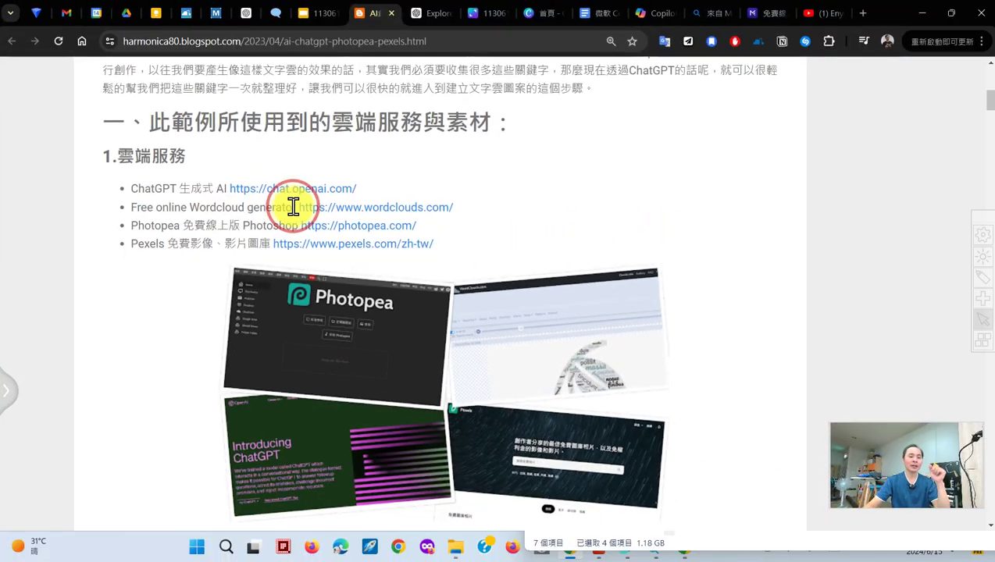
{"action": "scroll", "coordinate": [339, 450], "scroll_direction": "down", "scroll_amount": 4}
{"action": "scroll", "coordinate": [239, 317], "scroll_direction": "up", "scroll_amount": 5}
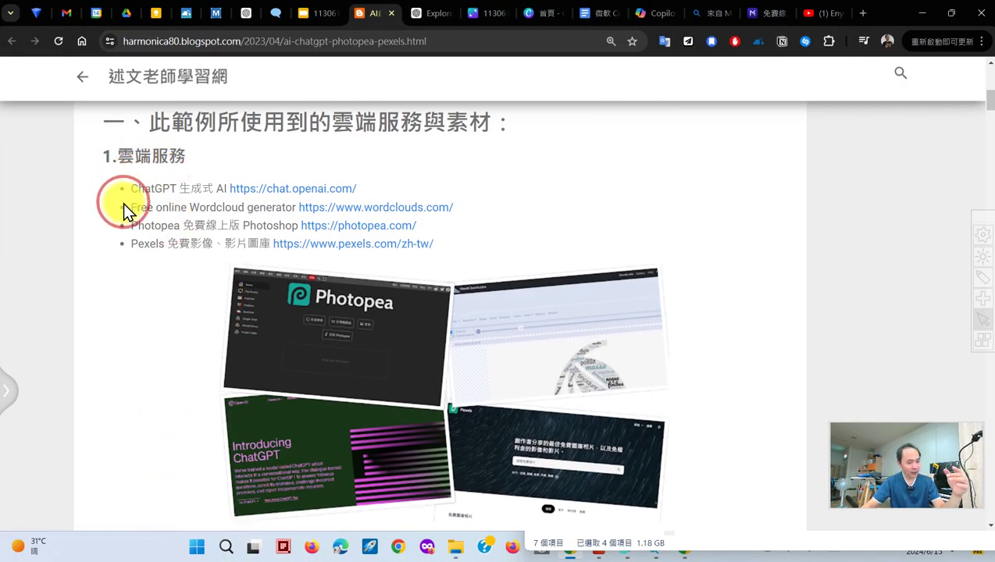
{"action": "scroll", "coordinate": [126, 211], "scroll_direction": "down", "scroll_amount": 6}
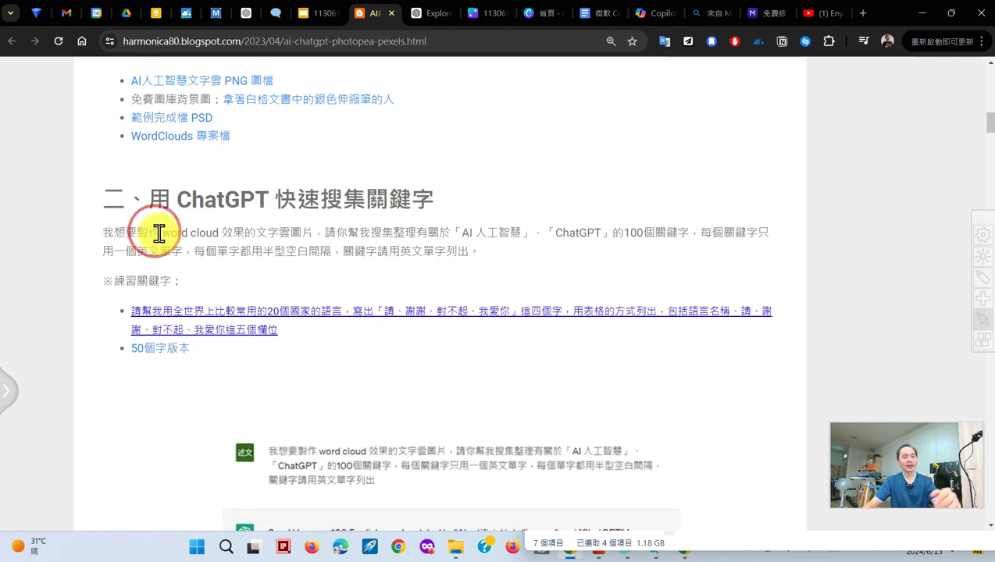
{"action": "left_click_drag", "start_coordinate": [53, 167], "coordinate": [99, 97]}
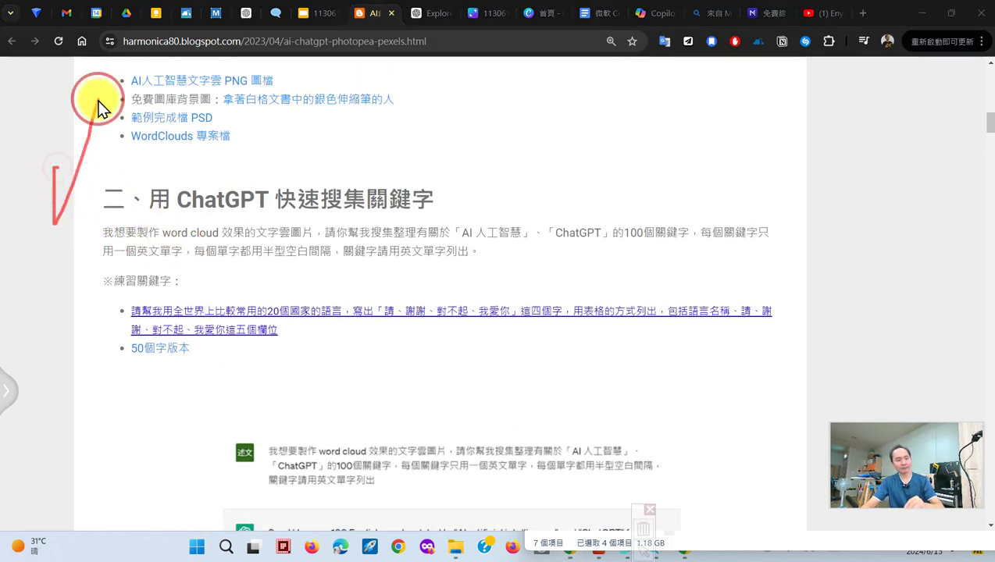
{"action": "left_click_drag", "start_coordinate": [98, 291], "coordinate": [100, 431]}
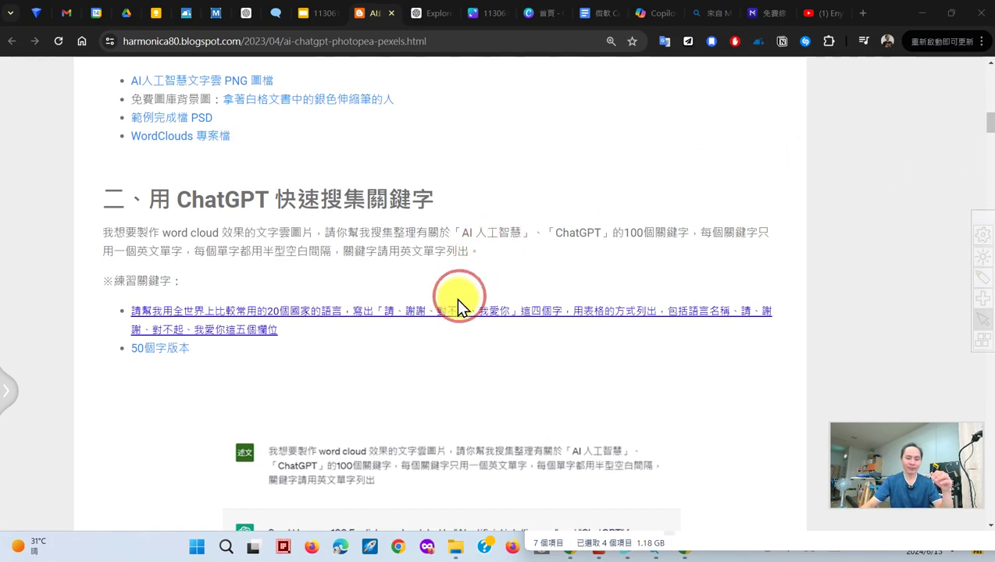
Step: Open the linked practice conversation about 20 countries' languages and go to its first prompt
{"action": "left_click", "coordinate": [504, 310]}
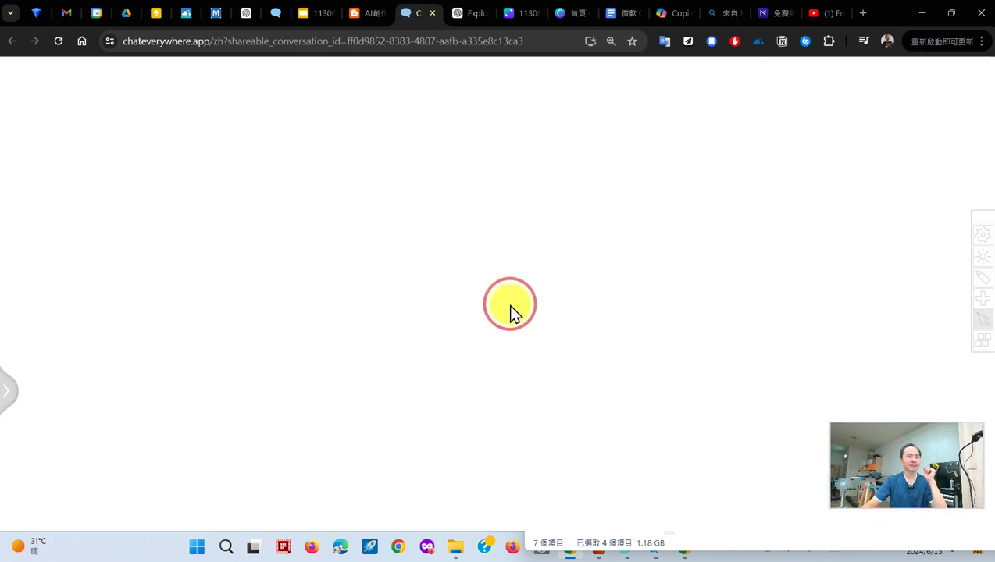
{"action": "scroll", "coordinate": [533, 309], "scroll_direction": "up", "scroll_amount": 10}
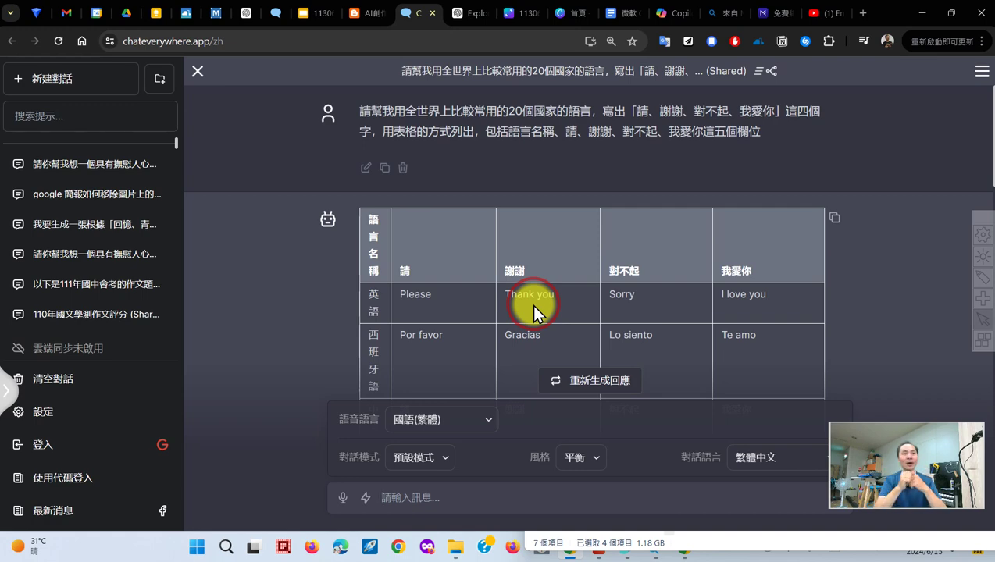
{"action": "left_click_drag", "start_coordinate": [991, 123], "coordinate": [982, 67]}
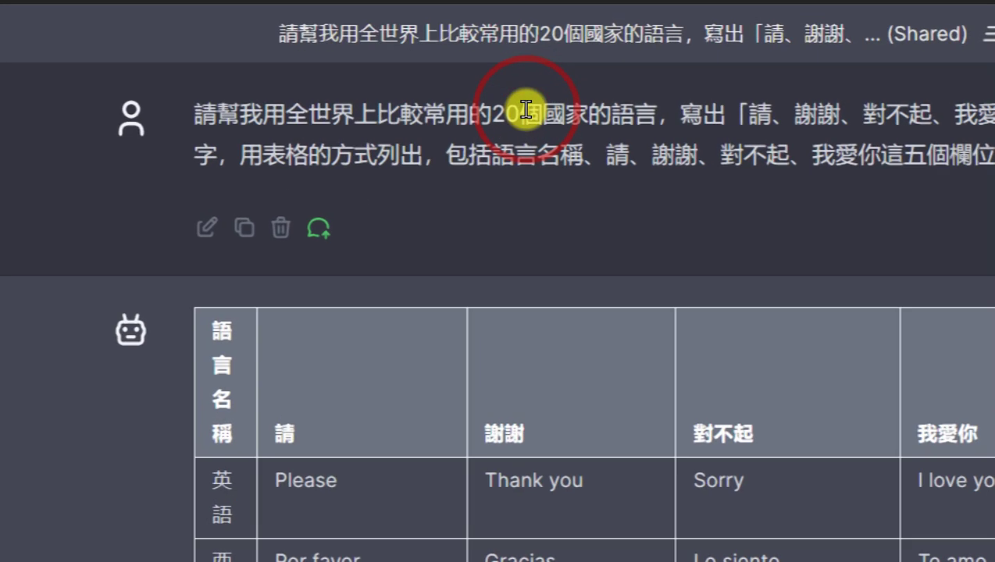
Step: Examine the first prompt's wording, especially the request to list the results as a table (用表格的方式列出)
{"action": "mouse_move", "coordinate": [310, 135]}
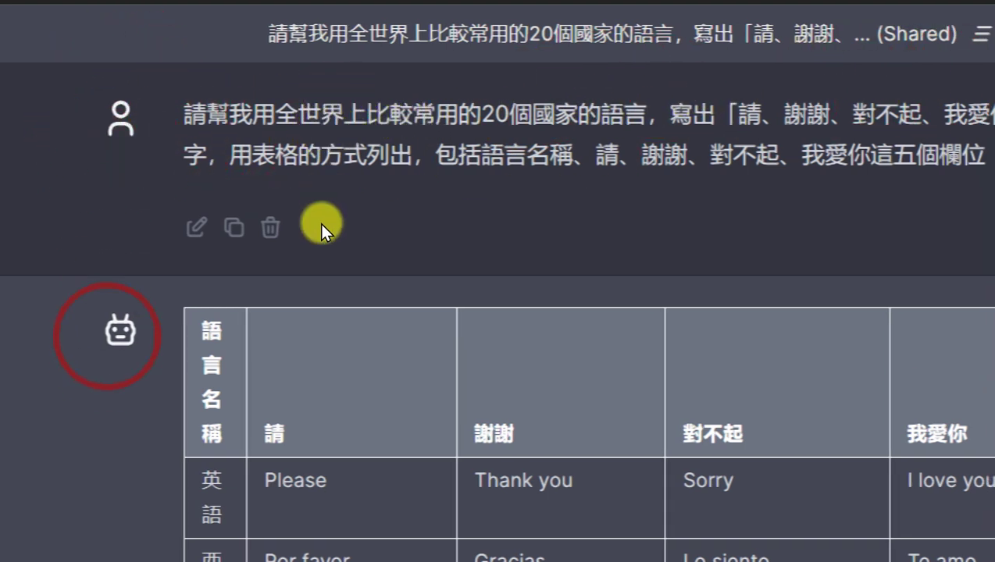
{"action": "mouse_move", "coordinate": [351, 163]}
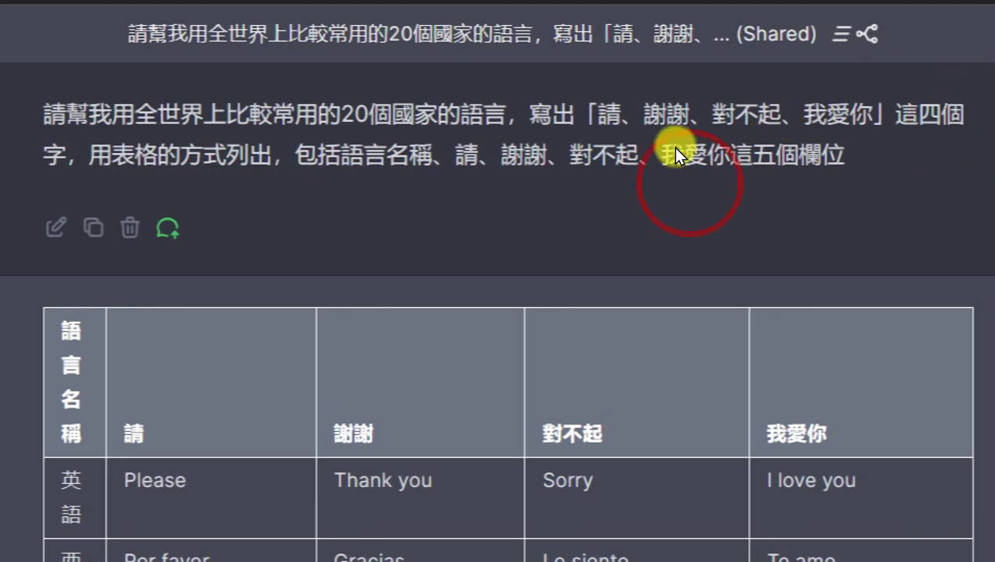
{"action": "left_click_drag", "start_coordinate": [88, 156], "coordinate": [181, 156]}
{"action": "left_click_drag", "start_coordinate": [424, 133], "coordinate": [474, 133]}
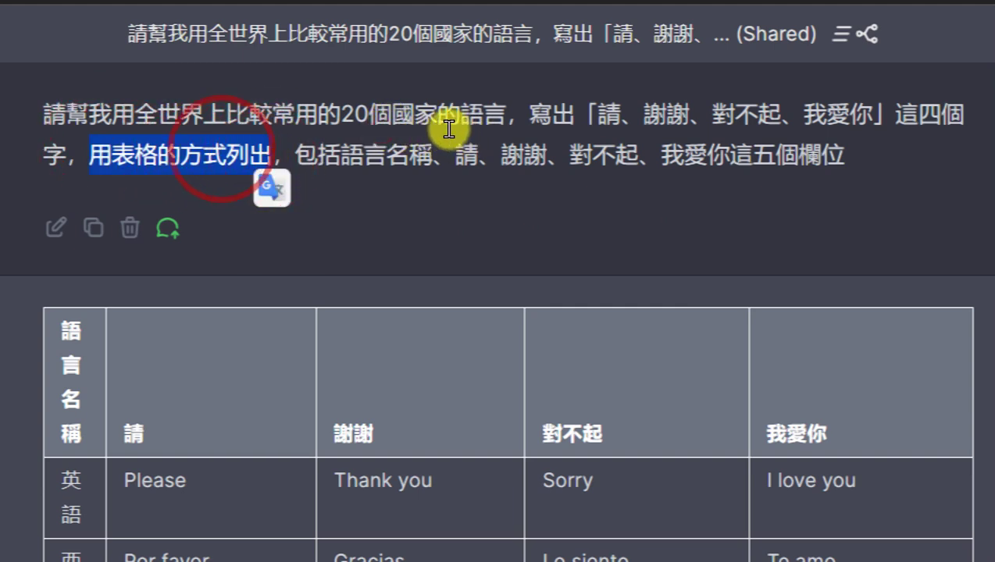
{"action": "left_click", "coordinate": [449, 127]}
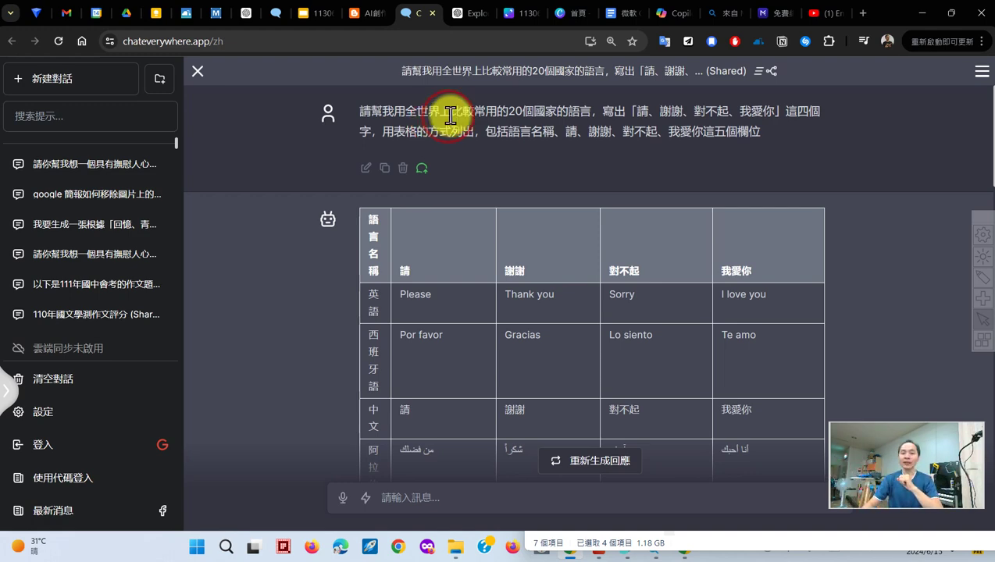
Step: Switch to Microsoft Copilot and start a new topic
{"action": "left_click", "coordinate": [669, 23]}
{"action": "scroll", "coordinate": [500, 265], "scroll_direction": "up", "scroll_amount": 3}
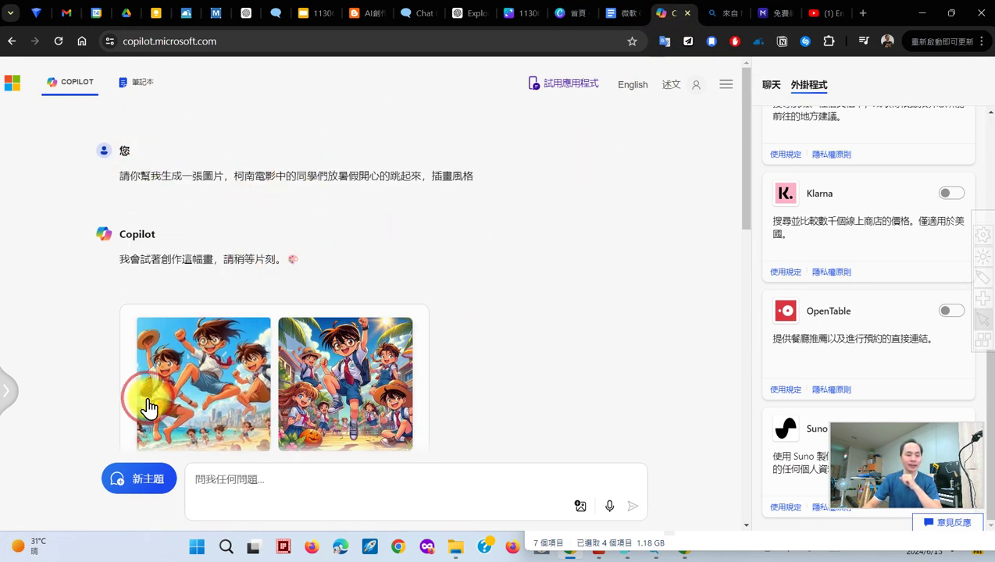
{"action": "left_click", "coordinate": [140, 475]}
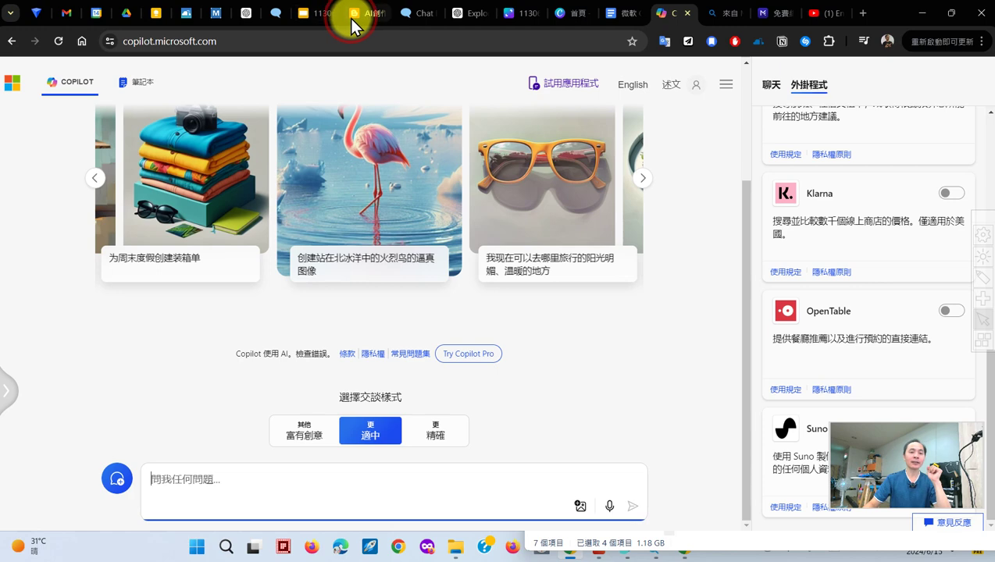
Step: Return to the Chat Everywhere conversation and cancel editing its first prompt
{"action": "left_click", "coordinate": [418, 16]}
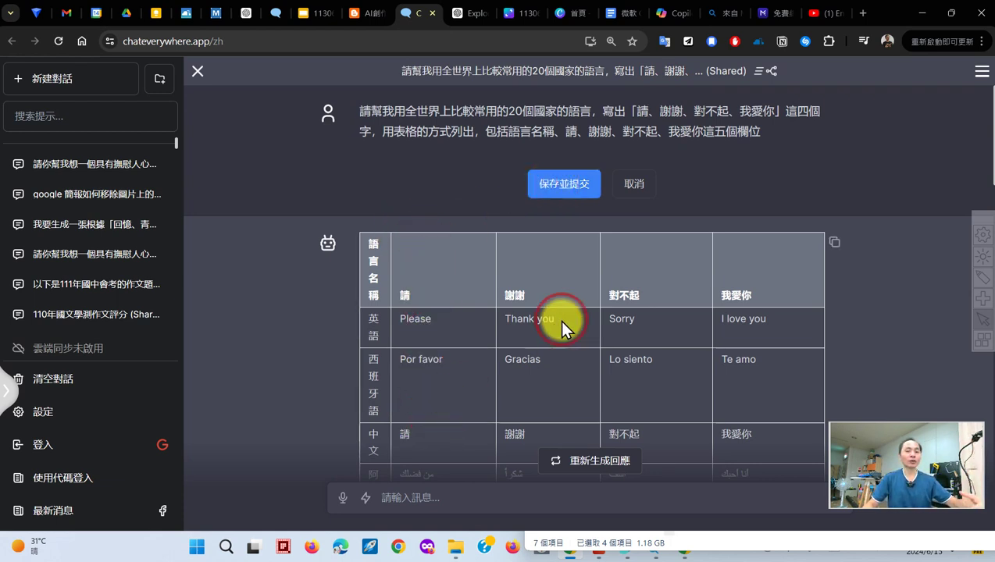
{"action": "left_click", "coordinate": [624, 190]}
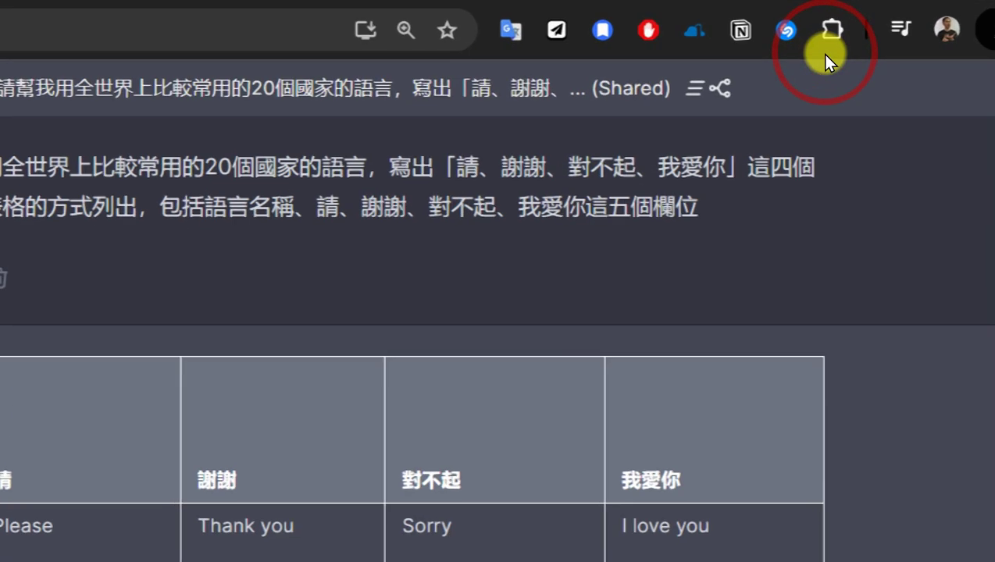
Step: Share the 20-language conversation, confirm saving it on the server, and copy its link
{"action": "left_click", "coordinate": [764, 81]}
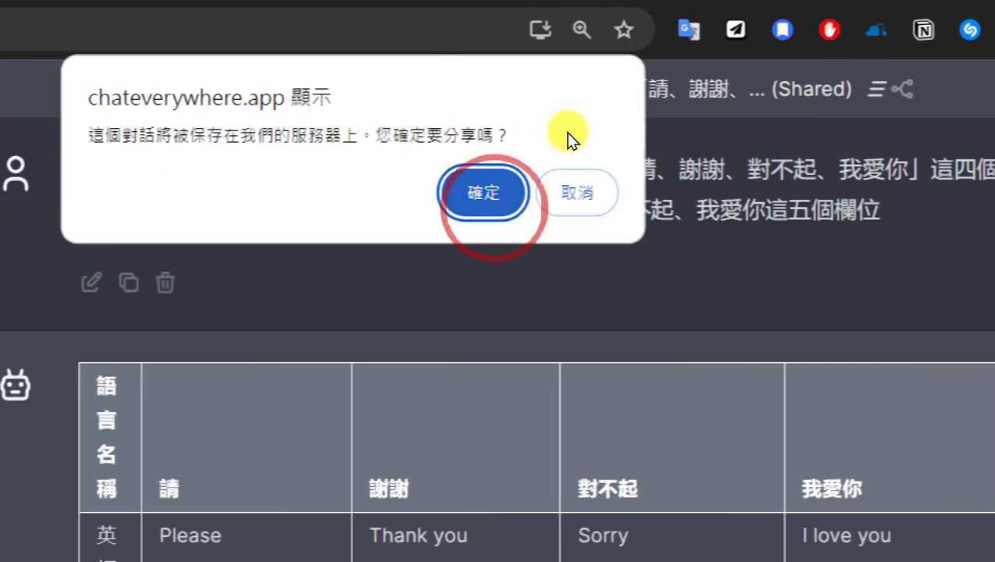
{"action": "key", "text": "Return"}
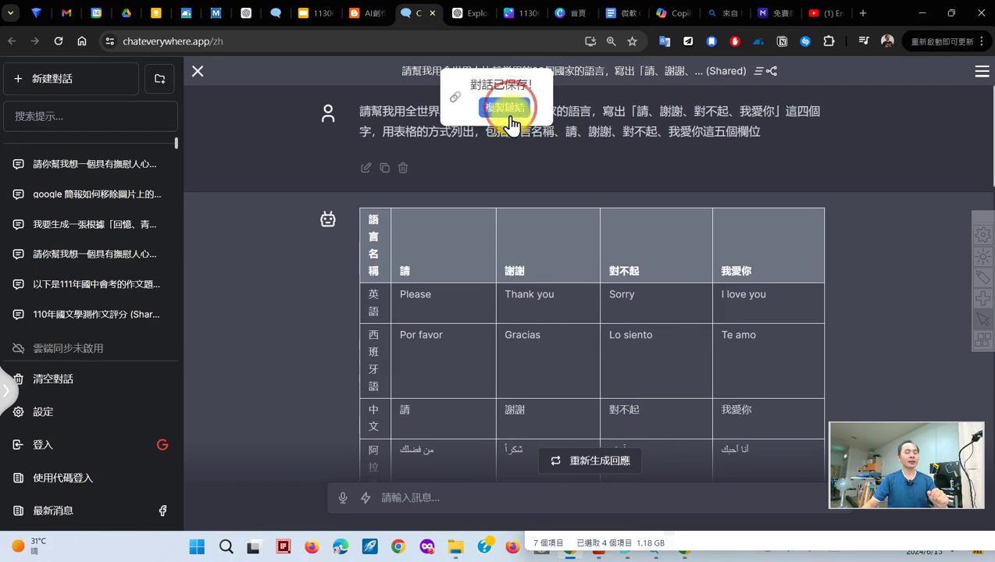
{"action": "left_click", "coordinate": [403, 443]}
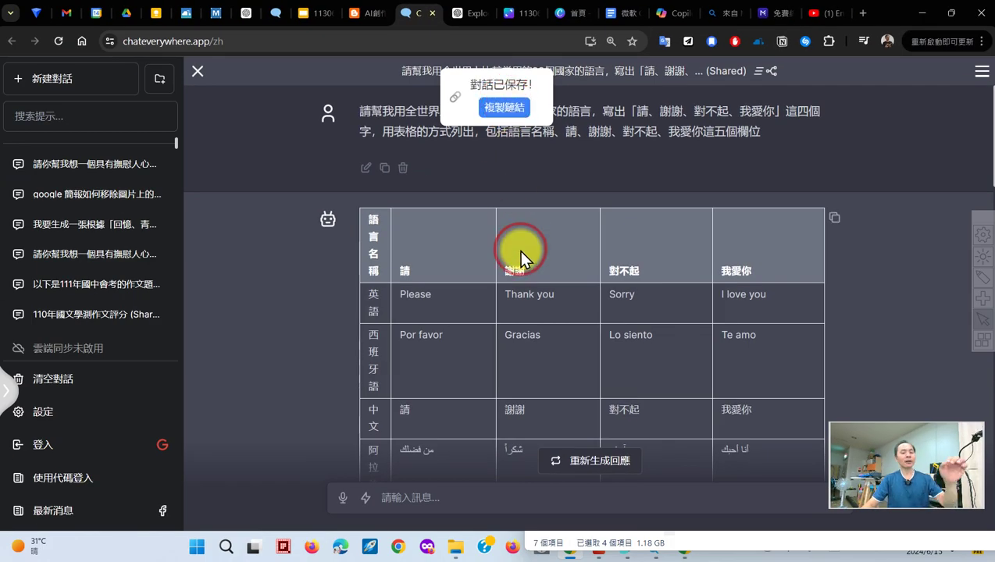
{"action": "left_click", "coordinate": [471, 160]}
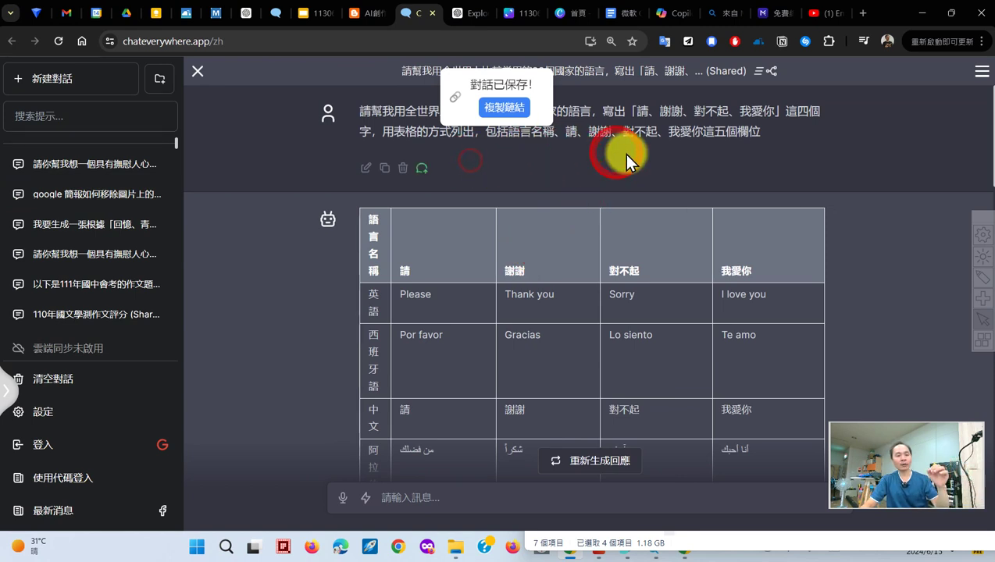
{"action": "left_click", "coordinate": [492, 107]}
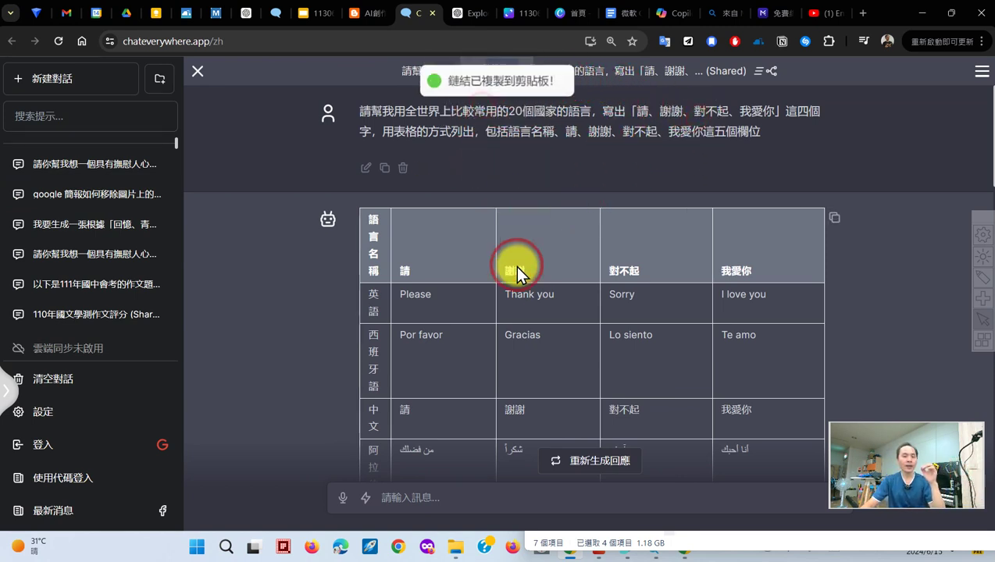
Step: Look through the generated table of 請, 謝謝, 對不起 and 我愛你 in each language, down to the follow-up prompt
{"action": "scroll", "coordinate": [512, 269], "scroll_direction": "down", "scroll_amount": 3}
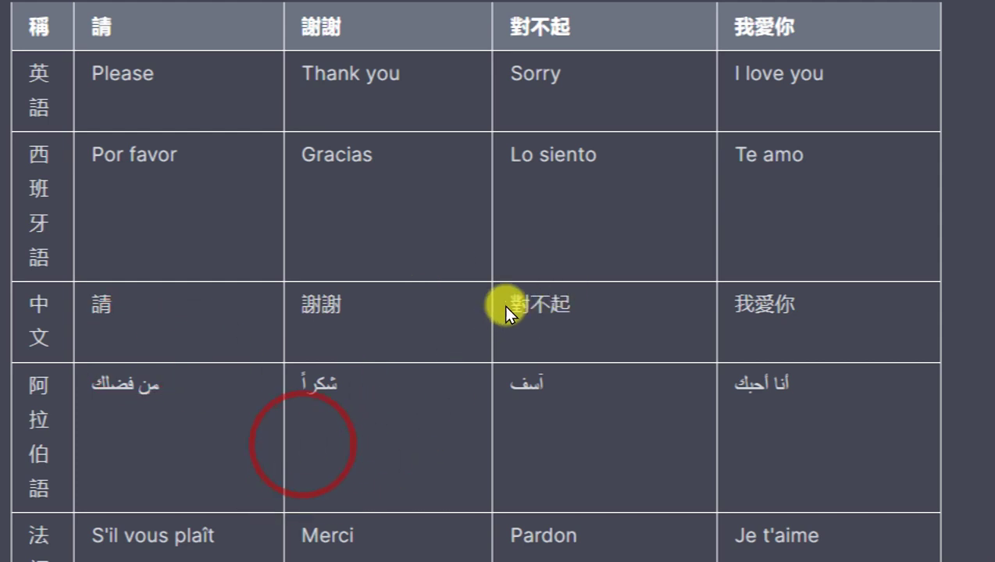
{"action": "scroll", "coordinate": [498, 293], "scroll_direction": "down", "scroll_amount": 9}
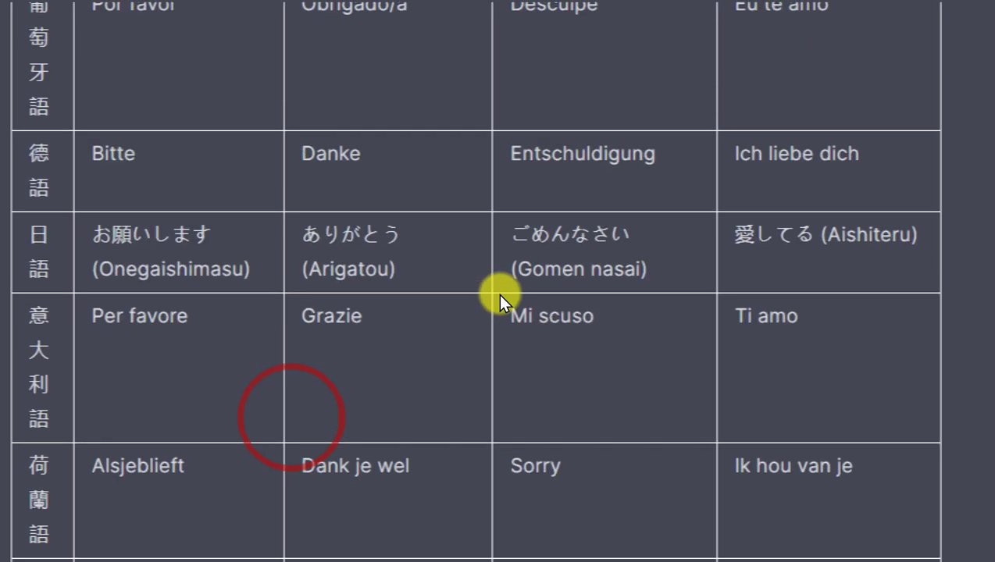
{"action": "scroll", "coordinate": [498, 293], "scroll_direction": "down", "scroll_amount": 4}
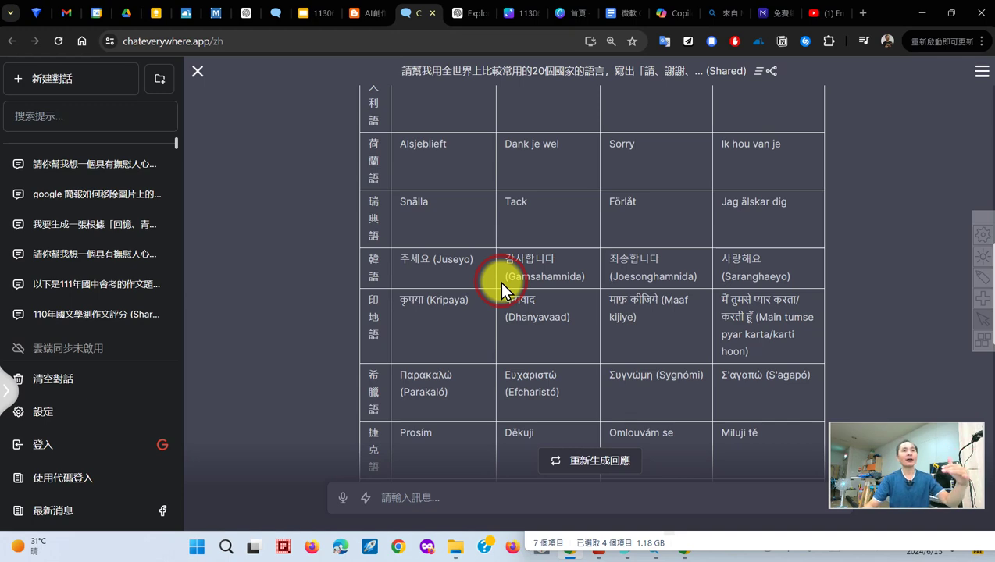
{"action": "scroll", "coordinate": [504, 286], "scroll_direction": "down", "scroll_amount": 8}
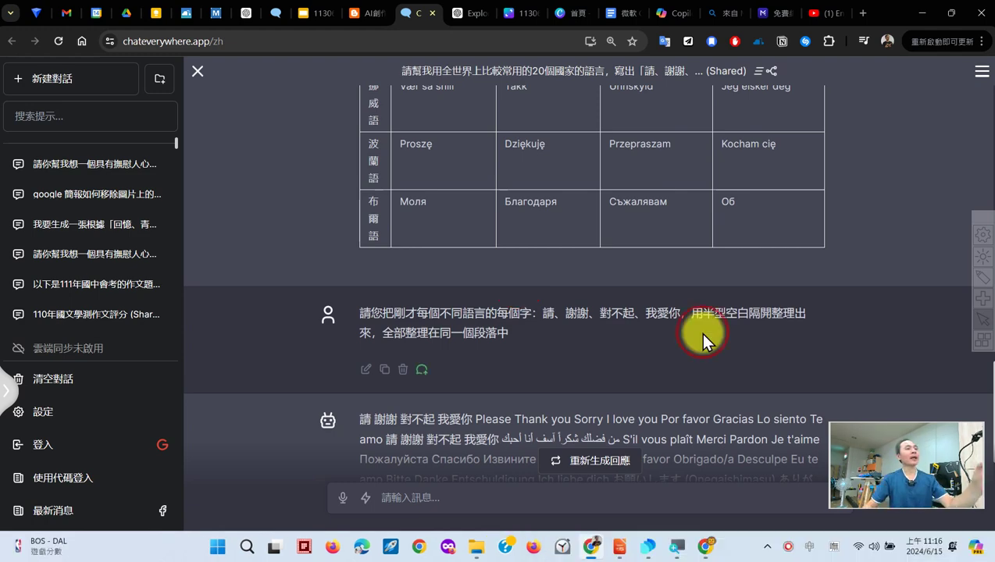
{"action": "scroll", "coordinate": [695, 240], "scroll_direction": "up", "scroll_amount": 1}
{"action": "scroll", "coordinate": [706, 242], "scroll_direction": "up", "scroll_amount": 10}
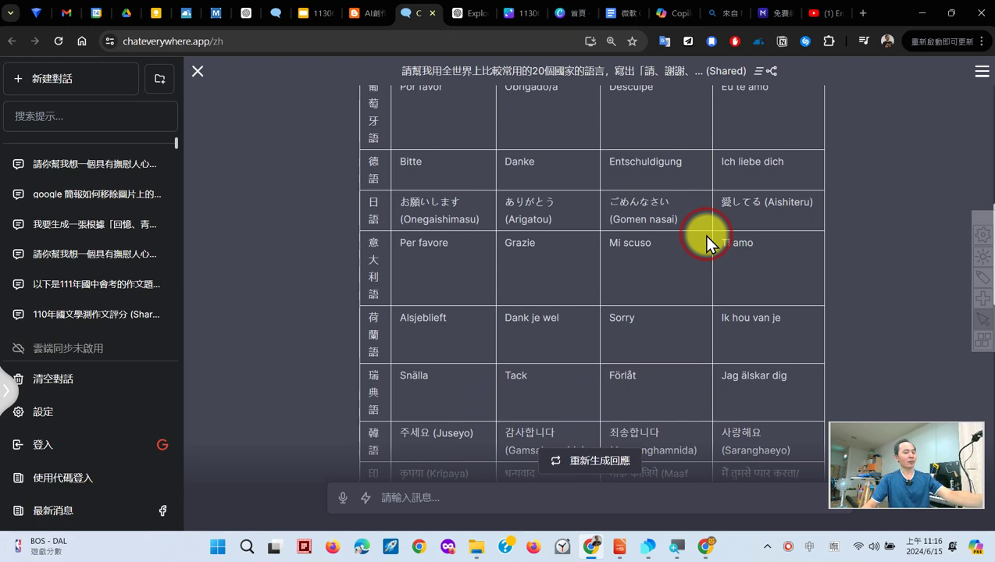
{"action": "scroll", "coordinate": [705, 242], "scroll_direction": "down", "scroll_amount": 10}
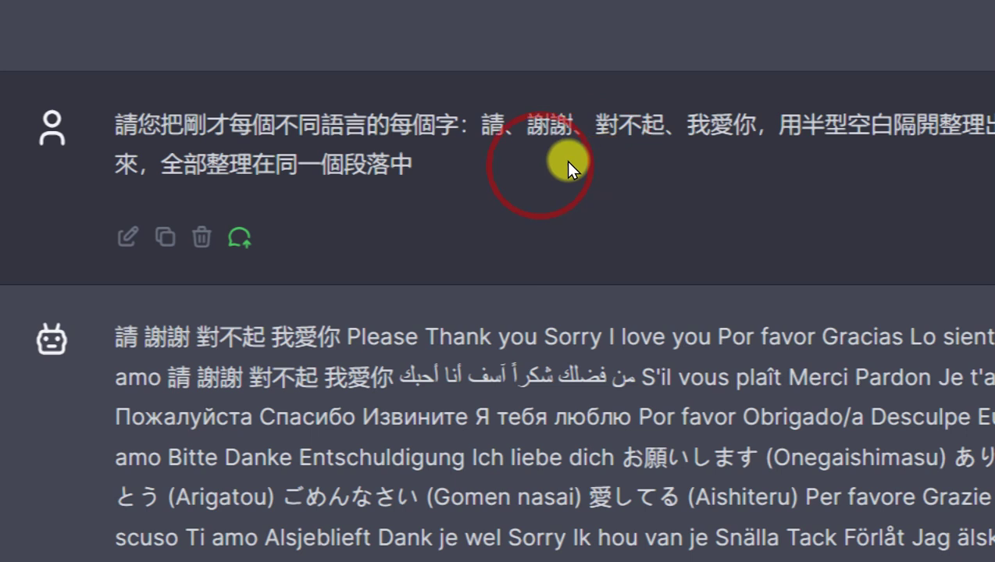
Step: Read the follow-up prompt asking for all words in one paragraph separated by half-width spaces, and examine its reply
{"action": "left_click_drag", "start_coordinate": [116, 126], "coordinate": [183, 129]}
{"action": "left_click_drag", "start_coordinate": [394, 139], "coordinate": [806, 152]}
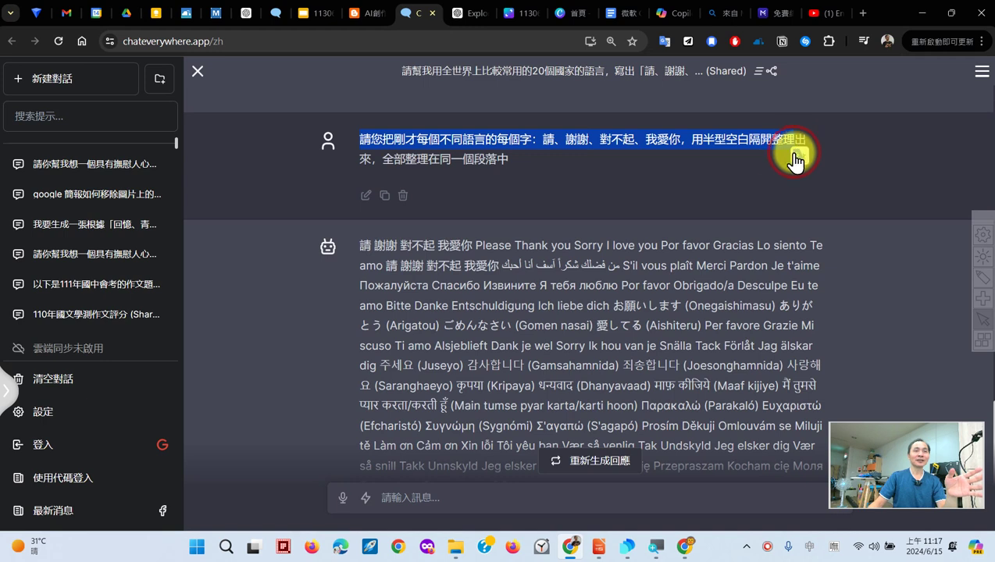
{"action": "left_click", "coordinate": [719, 176]}
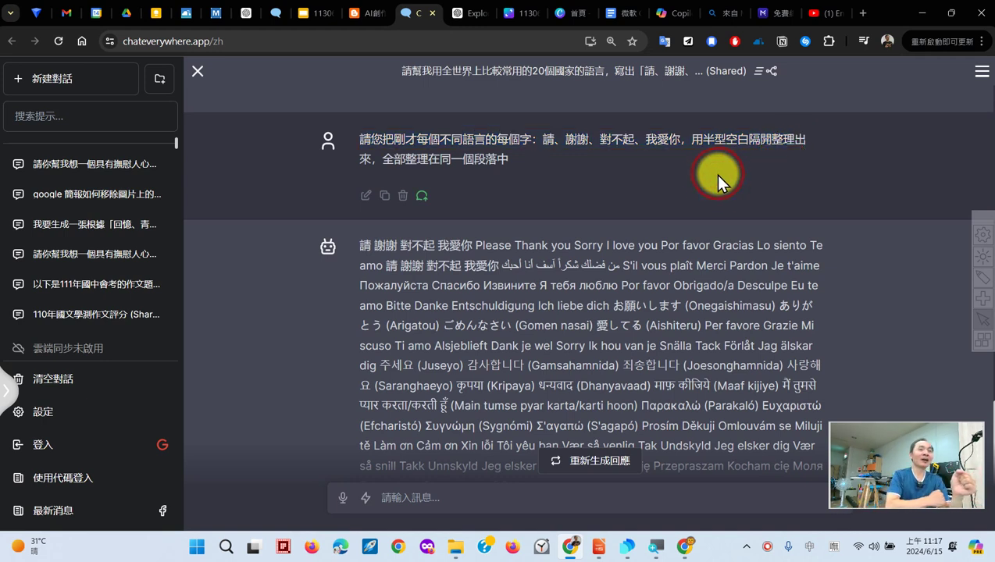
{"action": "left_click_drag", "start_coordinate": [518, 165], "coordinate": [360, 139]}
{"action": "left_click", "coordinate": [613, 192]}
{"action": "scroll", "coordinate": [613, 208], "scroll_direction": "down", "scroll_amount": 3}
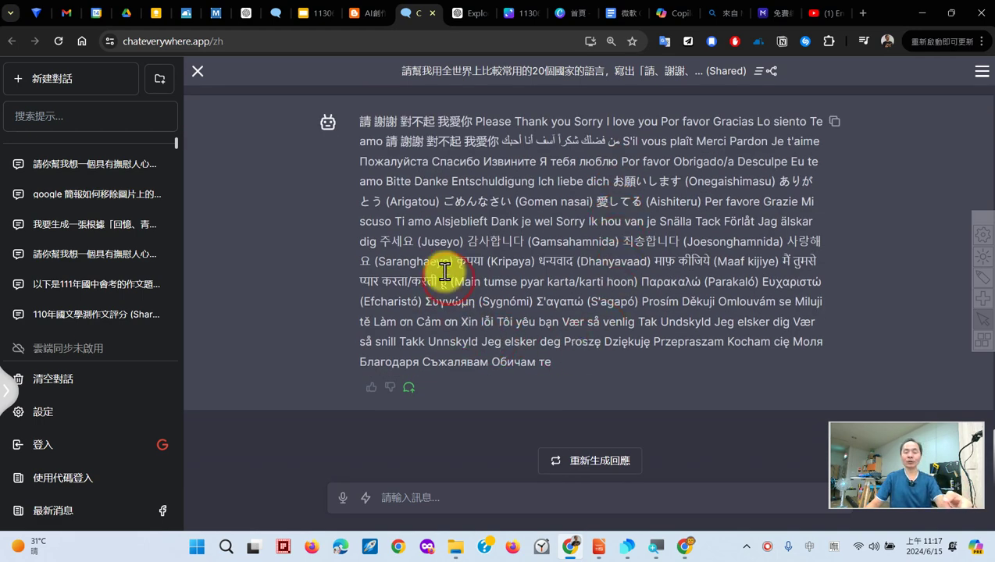